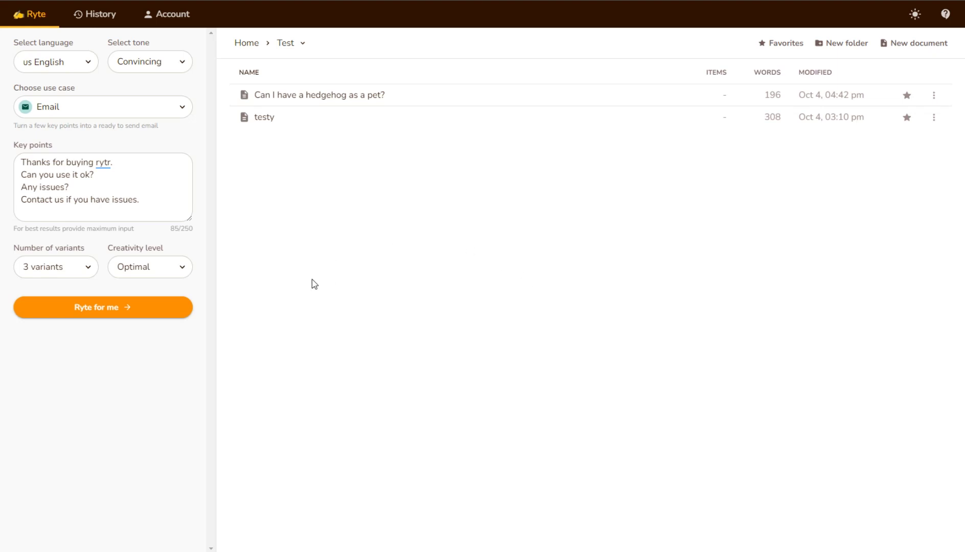
# - Place the cursor back in the thank-you key points text
pyautogui.click(128, 163)
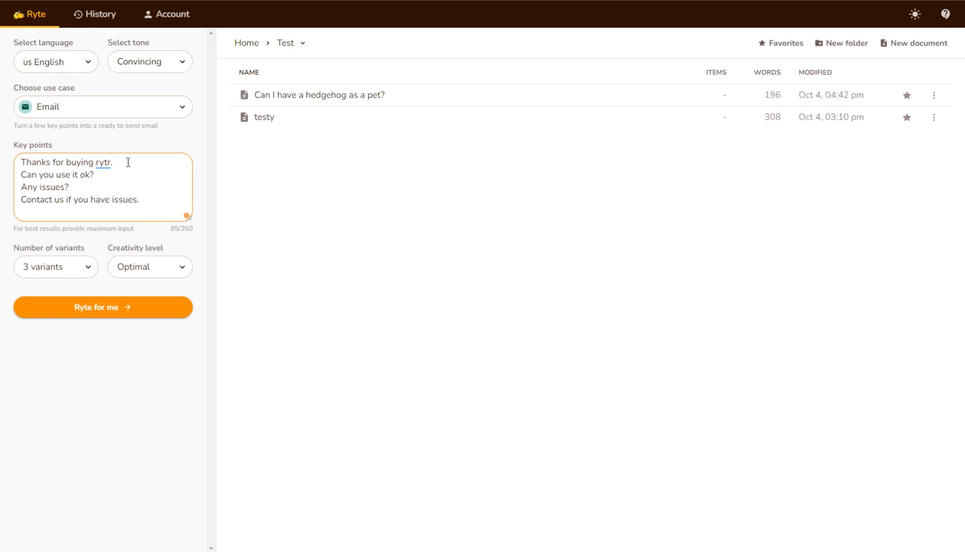
pyautogui.click(53, 107)
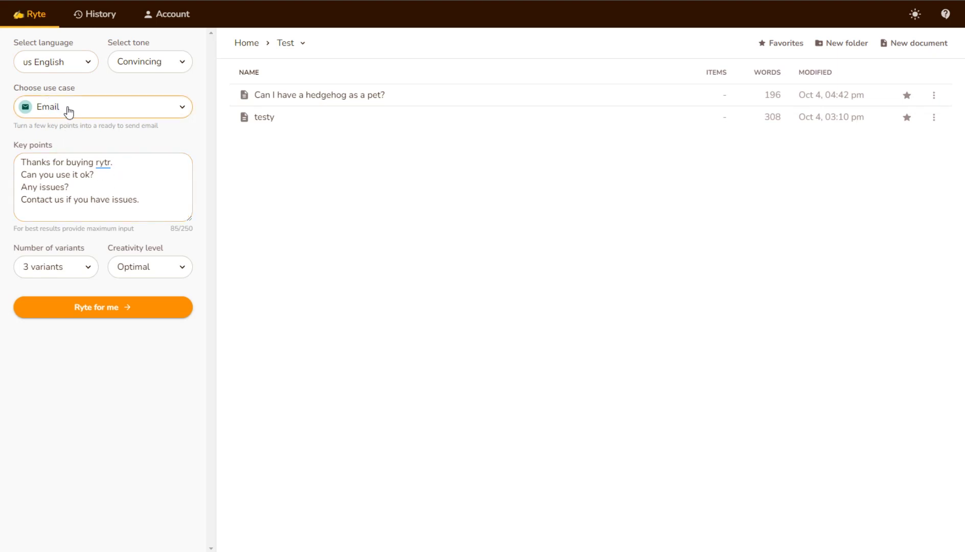
pyautogui.click(95, 161)
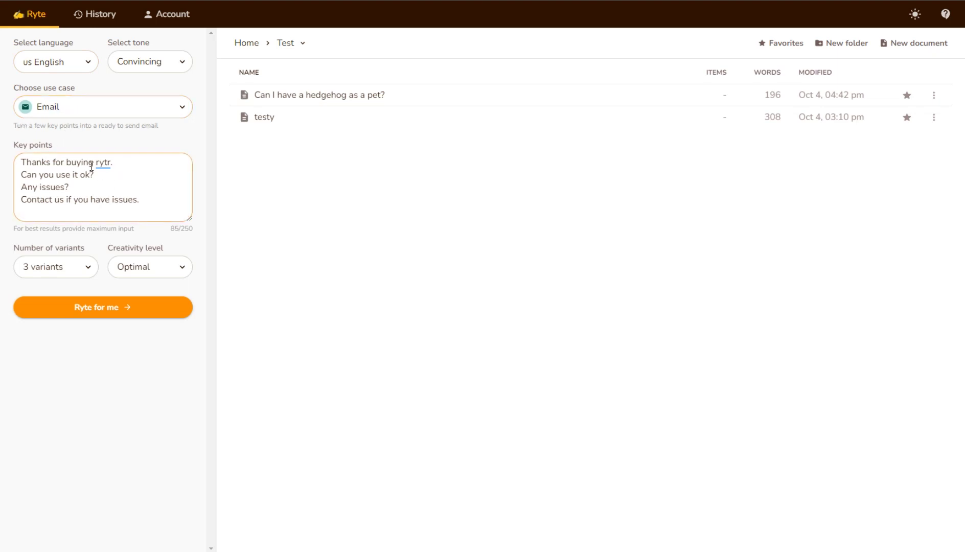
pyautogui.click(66, 150)
pyautogui.click(38, 160)
pyautogui.click(50, 277)
# - Set the Creativity level to Medium and return to the key points
pyautogui.click(140, 270)
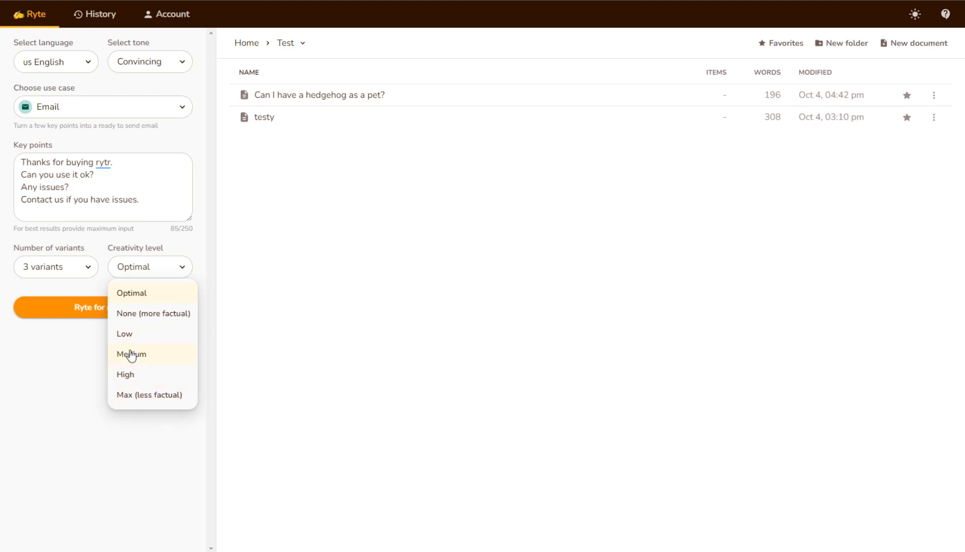
pyautogui.click(147, 355)
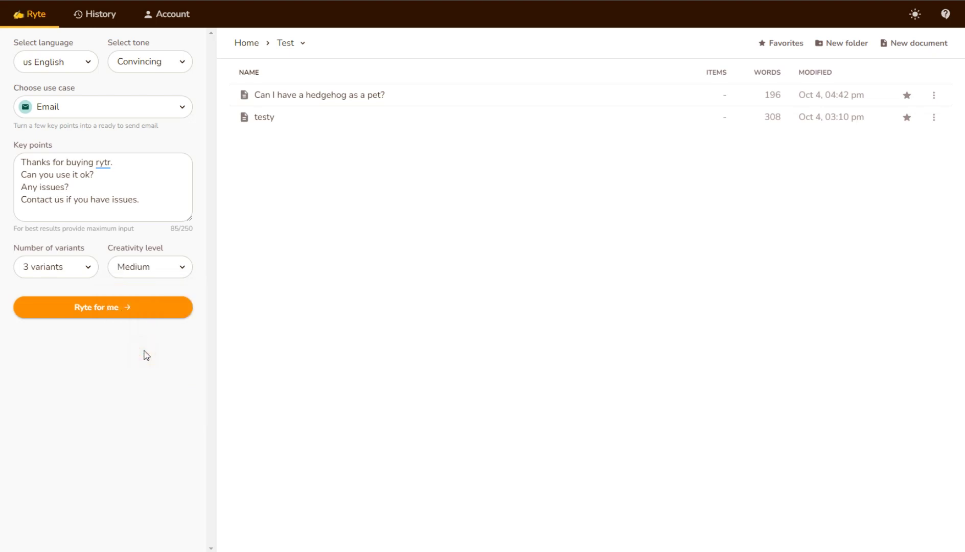
pyautogui.click(32, 169)
# - Generate email variants with 'Ryte for me' from the thank-you-for-buying key points
pyautogui.click(100, 309)
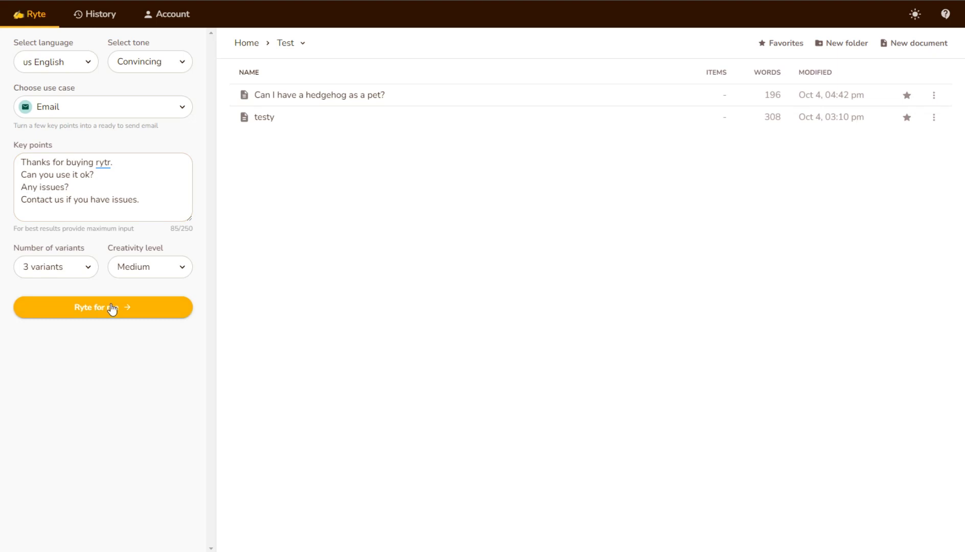
pyautogui.click(23, 163)
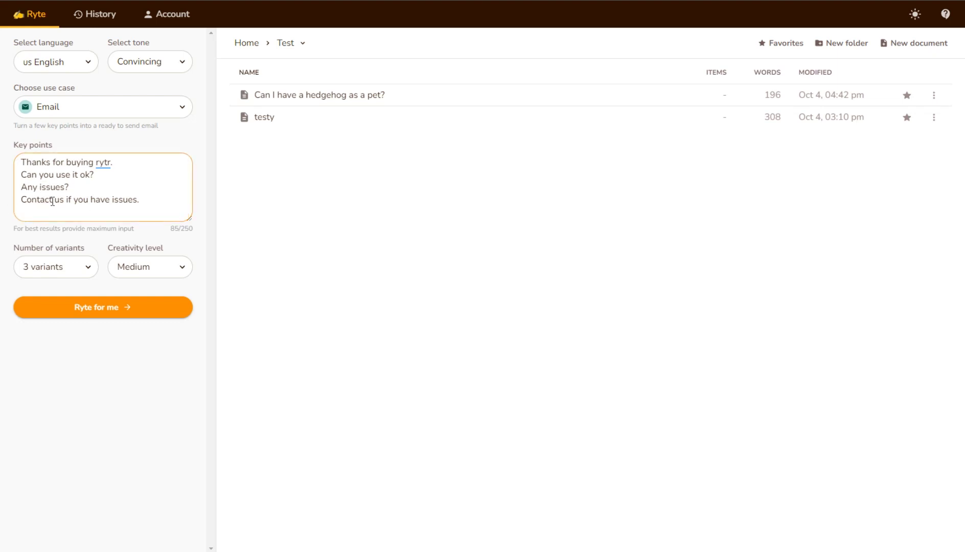
pyautogui.click(110, 309)
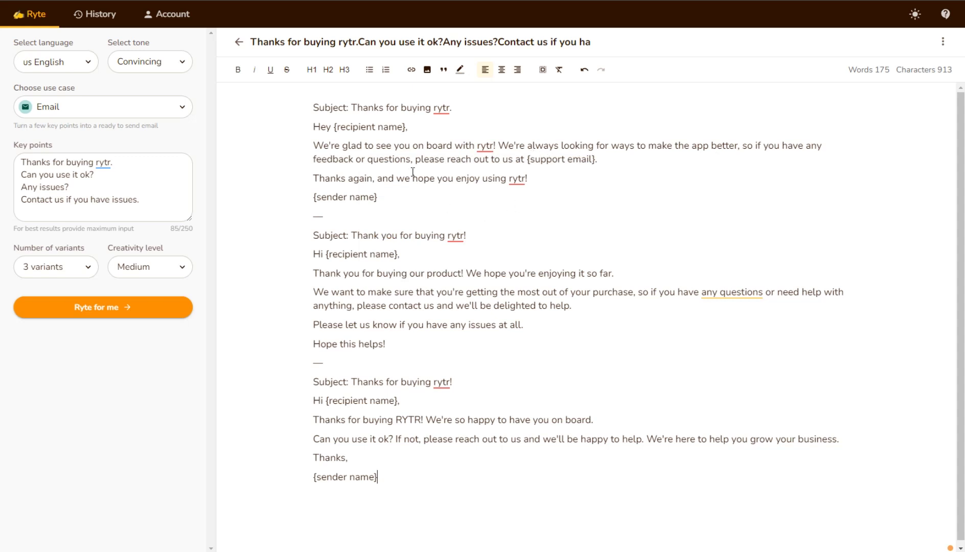
# - Check and dismiss spelling suggestions for 'rytr', then return to the key points
pyautogui.rightClick(524, 181)
pyautogui.press('Escape')
pyautogui.click(106, 195)
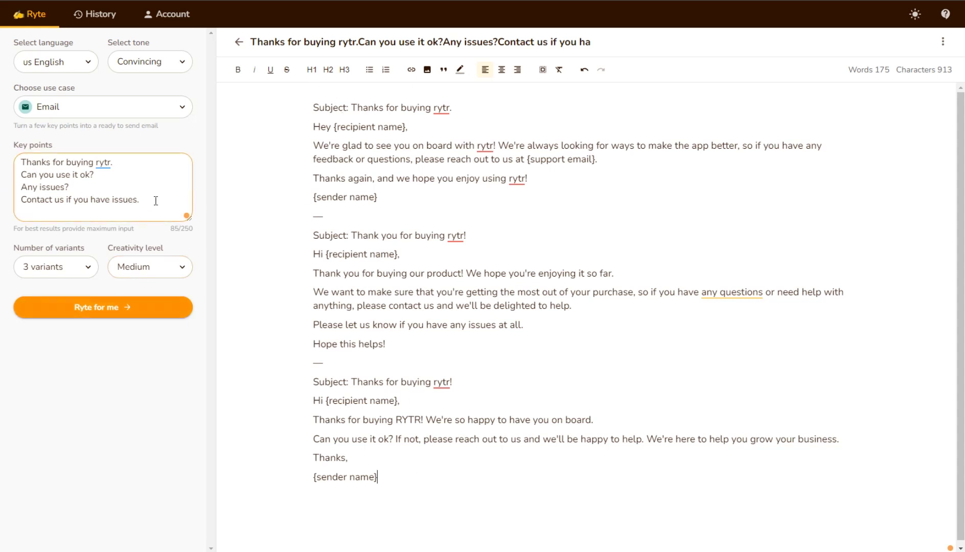
# - Select the old key points, set creativity to Low, and generate three bug-report replies
pyautogui.moveTo(143, 200); pyautogui.dragTo(19, 160)
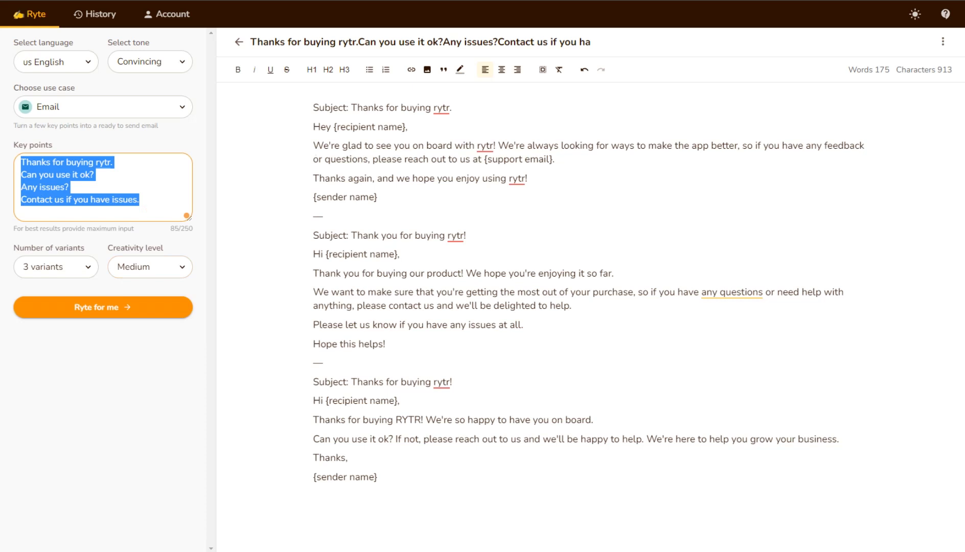
pyautogui.write('Thanks ')
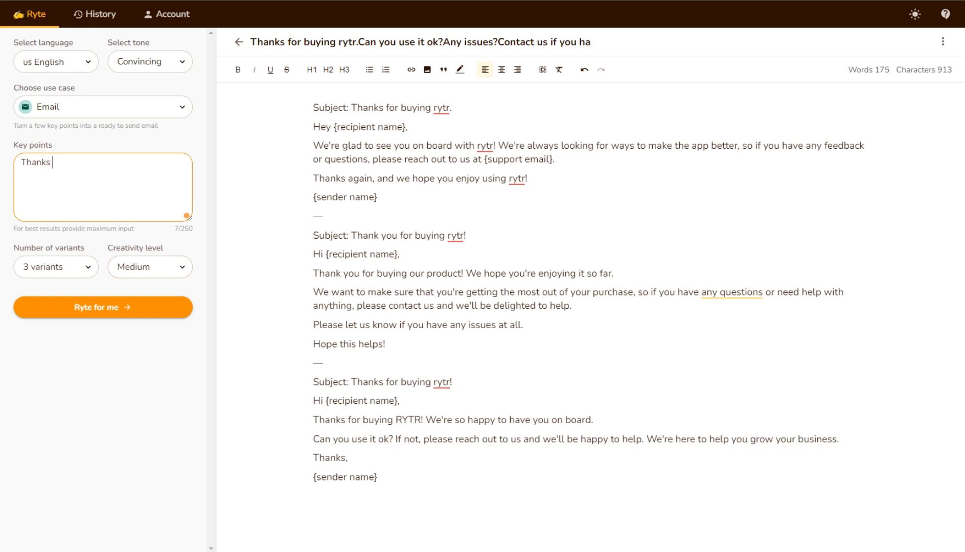
pyautogui.write('for reporting ')
pyautogui.write('a bug ')
pyautogui.write(' for o')
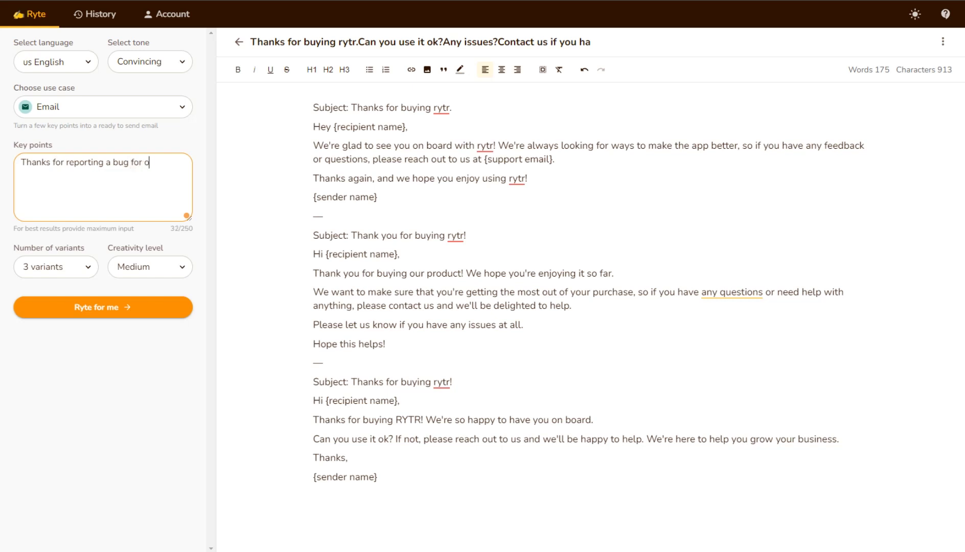
pyautogui.write('ur ai writer')
pyautogui.write(' Rytr')
pyautogui.write('We will lo')
pyautogui.write('ok ')
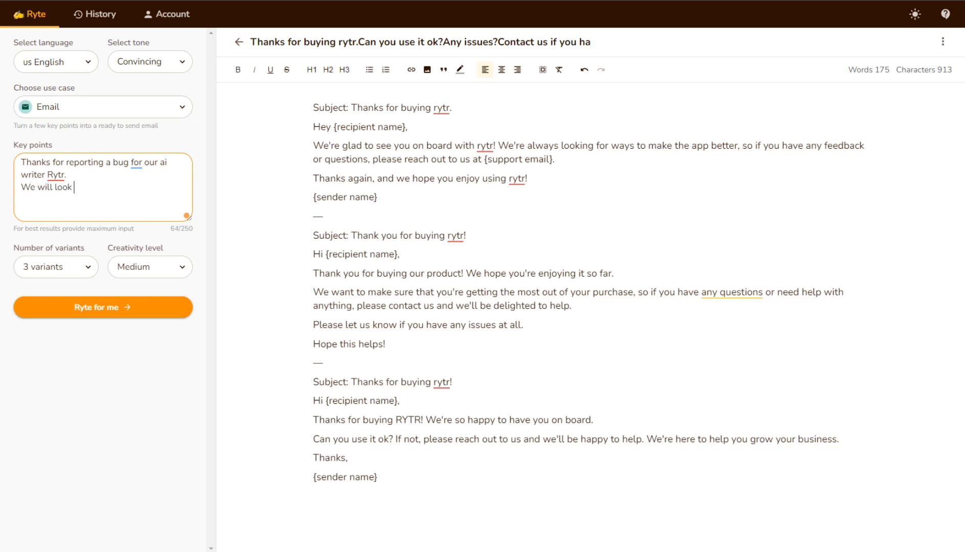
pyautogui.write('into it and get back to y')
pyautogui.write('ou ASAP.')
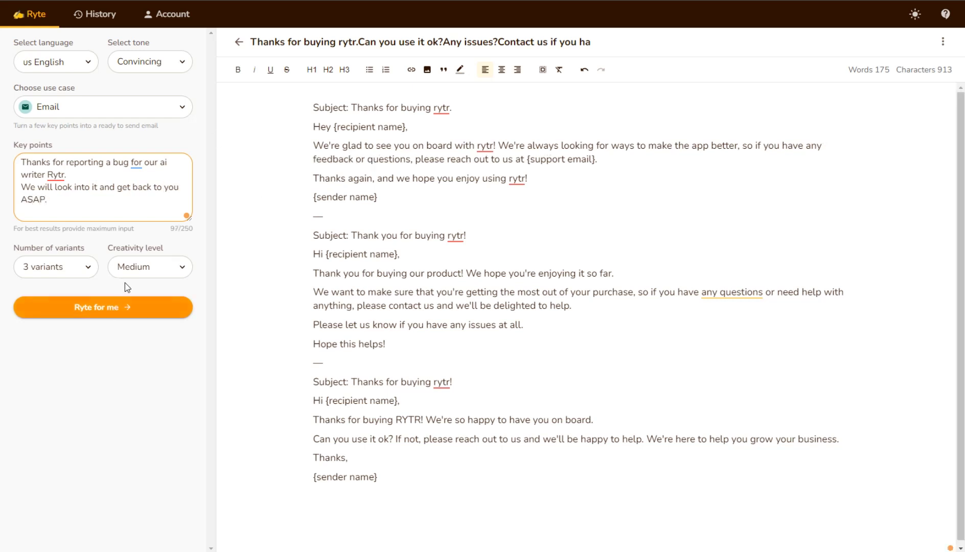
pyautogui.click(152, 270)
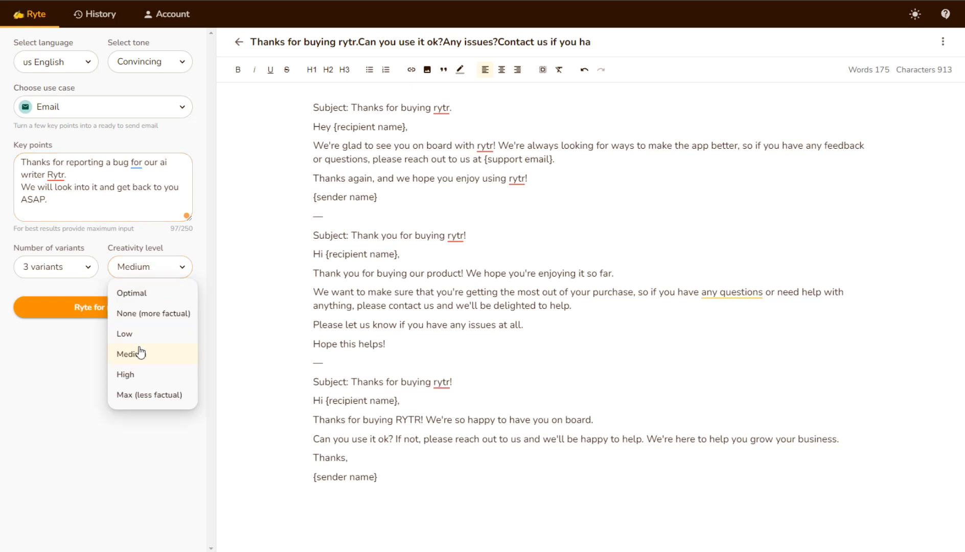
pyautogui.click(132, 333)
pyautogui.click(70, 311)
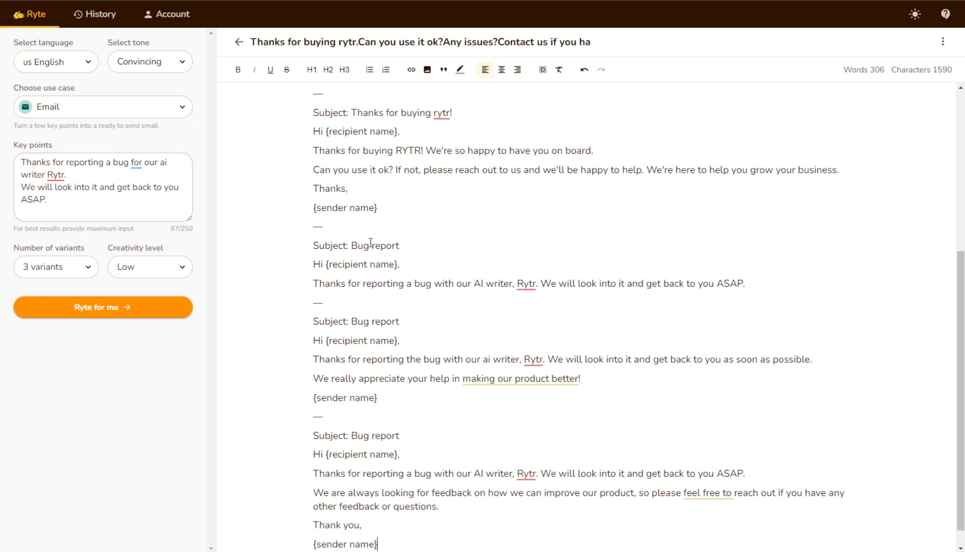
pyautogui.scroll(-1, 365, 234)
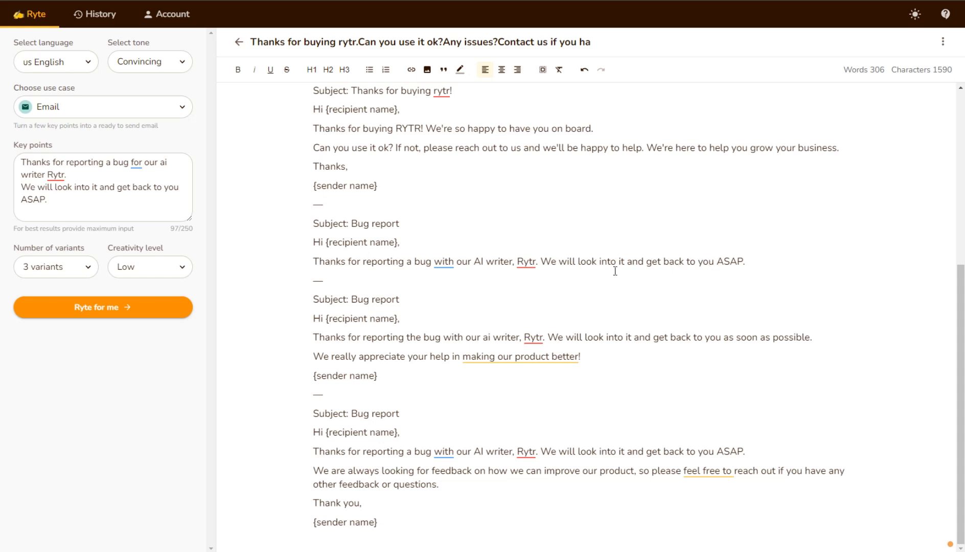
pyautogui.click(32, 187)
pyautogui.click(322, 289)
pyautogui.click(113, 202)
pyautogui.click(63, 215)
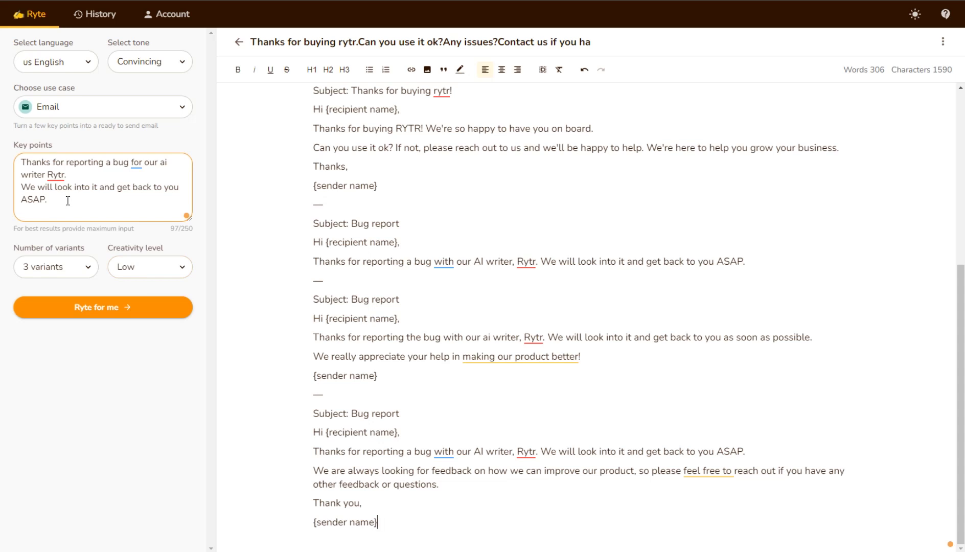
# - Select the old key points, set creativity to Max, and generate Katy dinner invitations
pyautogui.hotkey('ctrl', 'a')
pyautogui.scroll(1, 573, 302)
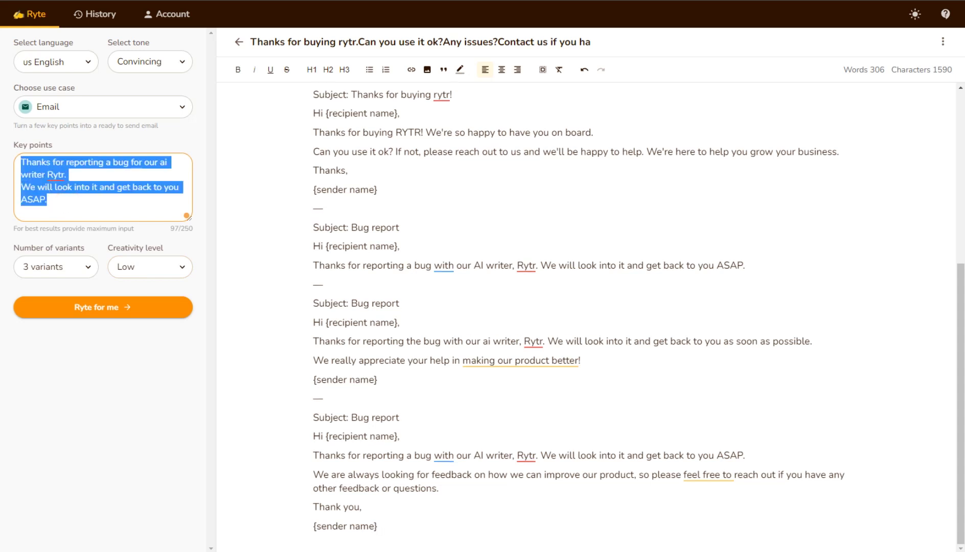
pyautogui.write('Hi')
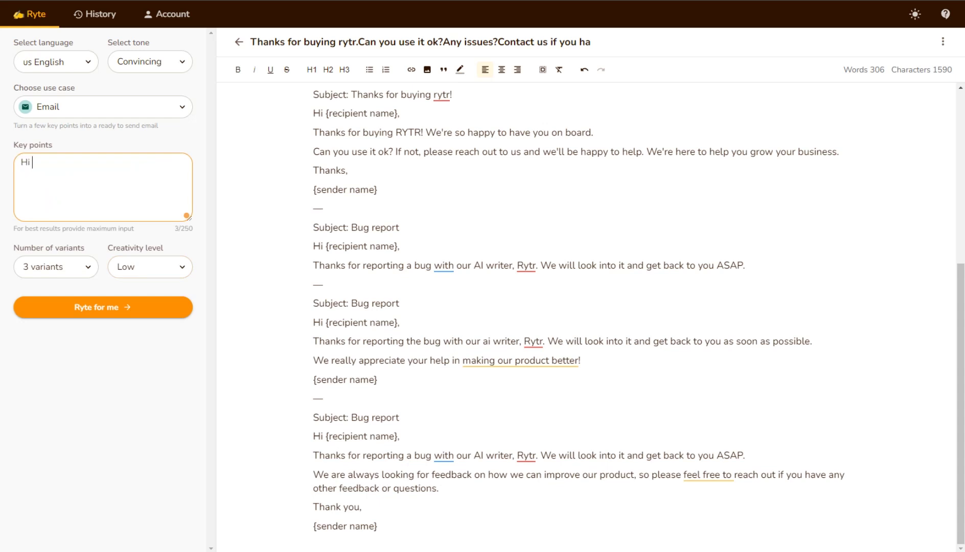
pyautogui.write(' Ka')
pyautogui.write('ty.')
pyautogui.write('Would you li')
pyautogui.write('ke to')
pyautogui.write(' go for d')
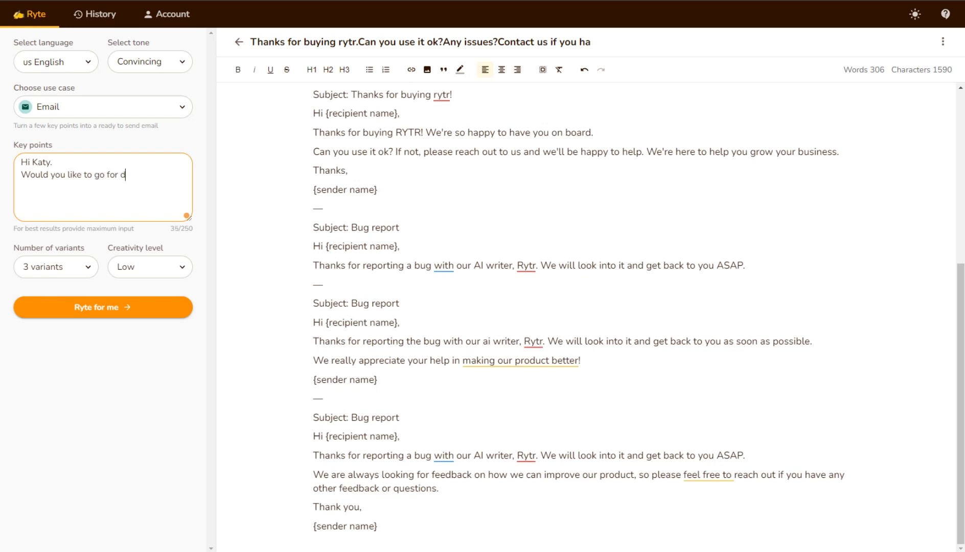
pyautogui.write('innr')
pyautogui.write('e')
pyautogui.write('r?')
pyautogui.click(158, 267)
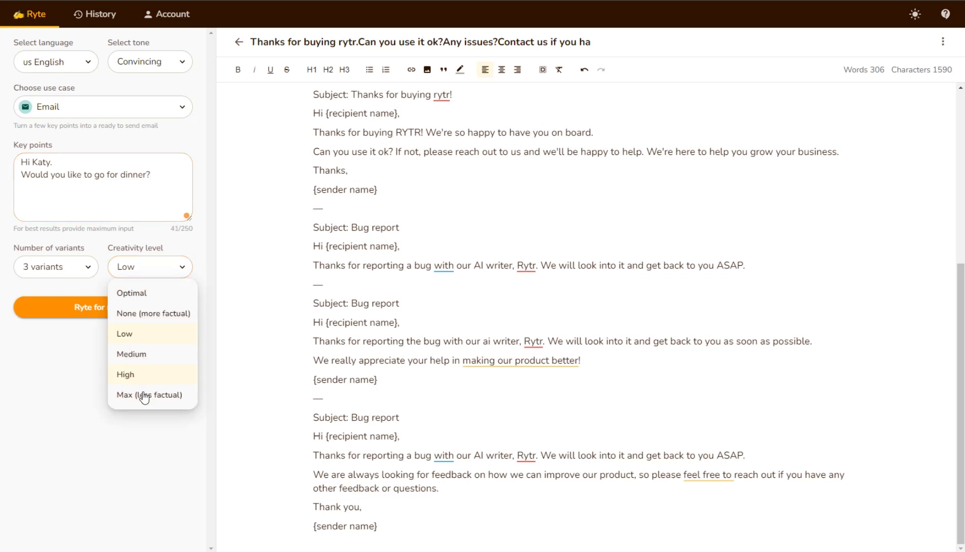
pyautogui.click(142, 395)
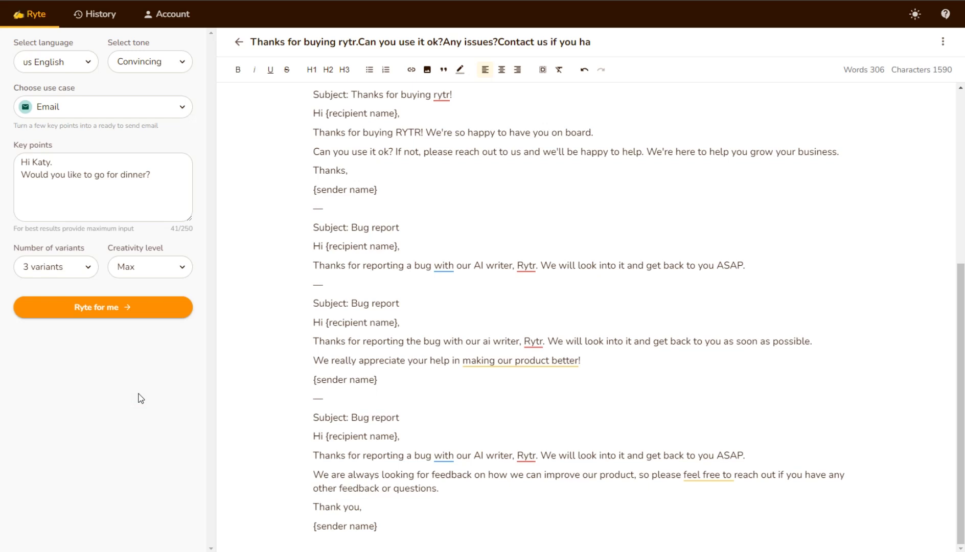
pyautogui.click(99, 312)
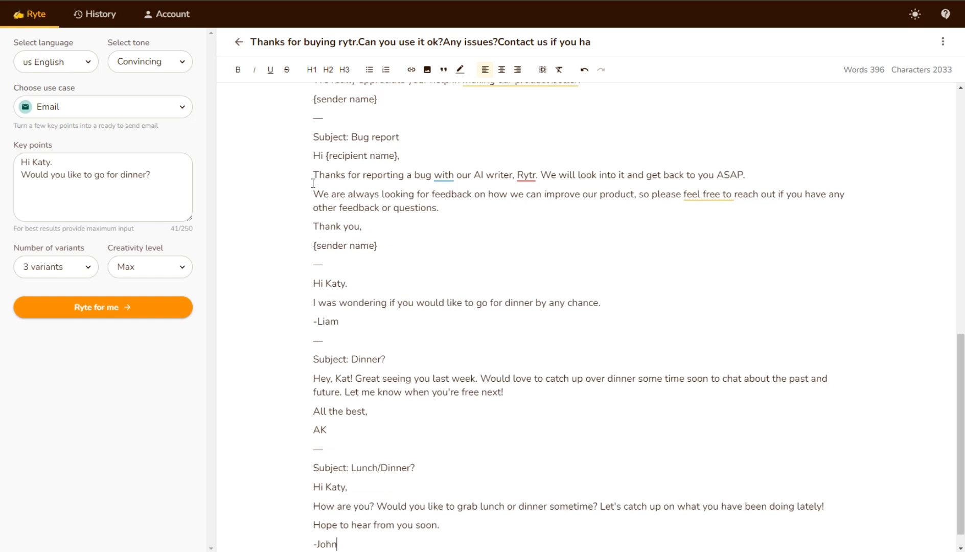
pyautogui.scroll(-1, 382, 315)
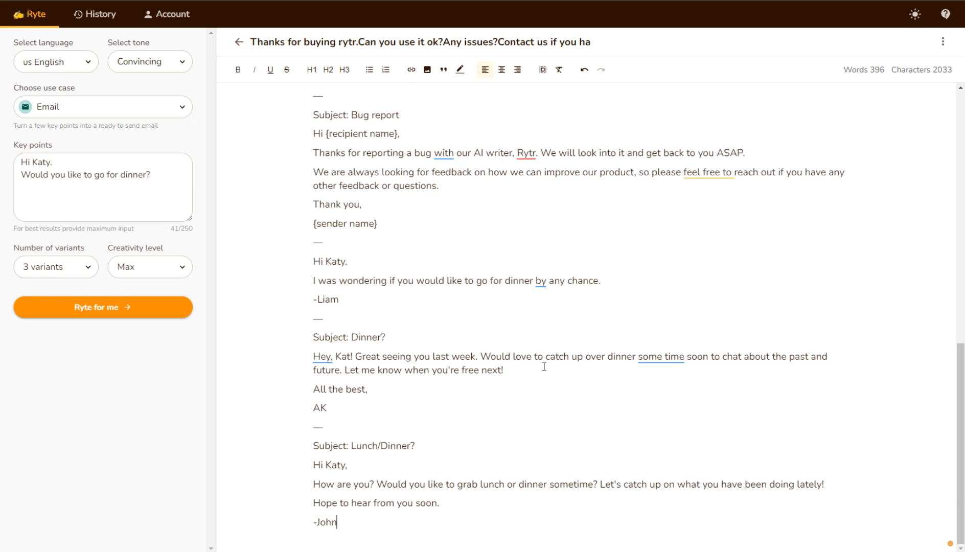
pyautogui.click(676, 357)
pyautogui.click(654, 358)
pyautogui.click(154, 175)
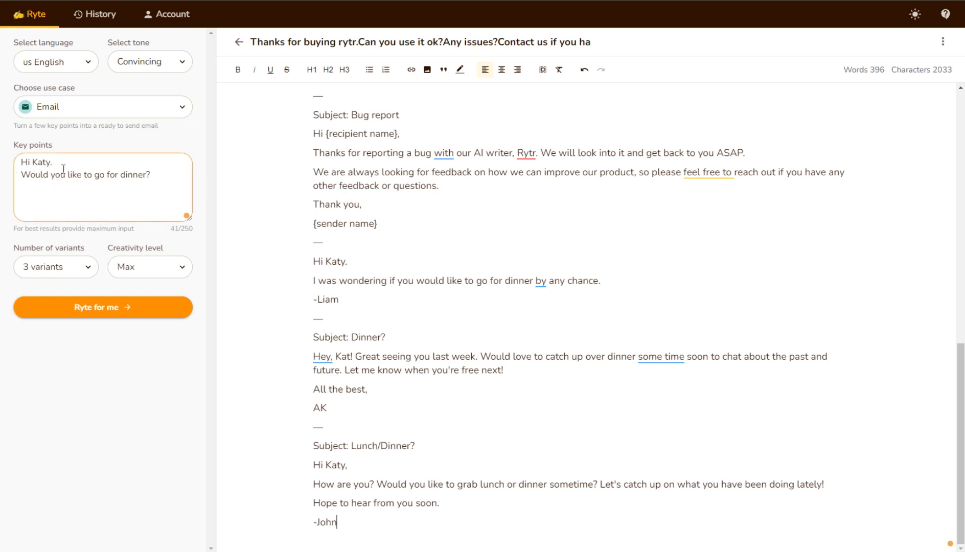
pyautogui.click(527, 532)
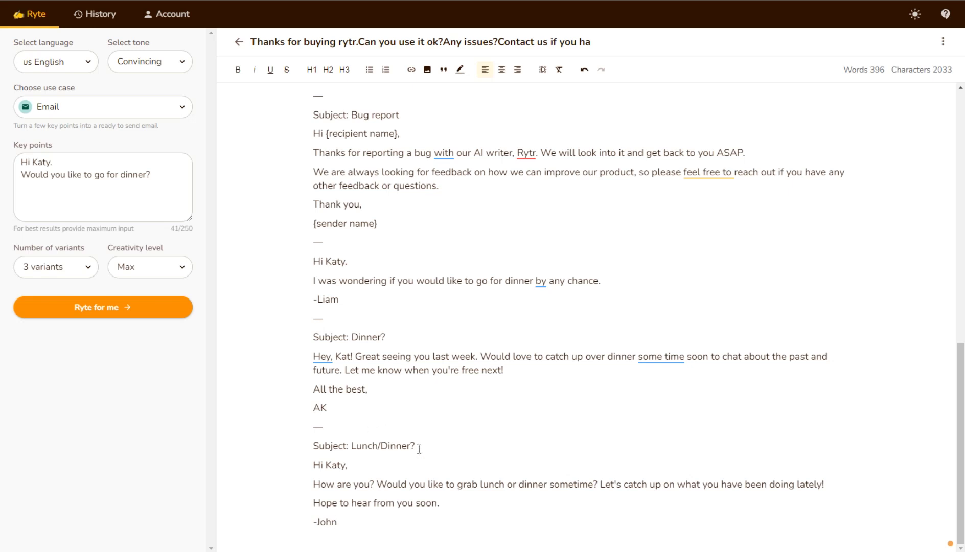
pyautogui.click(69, 267)
pyautogui.click(41, 334)
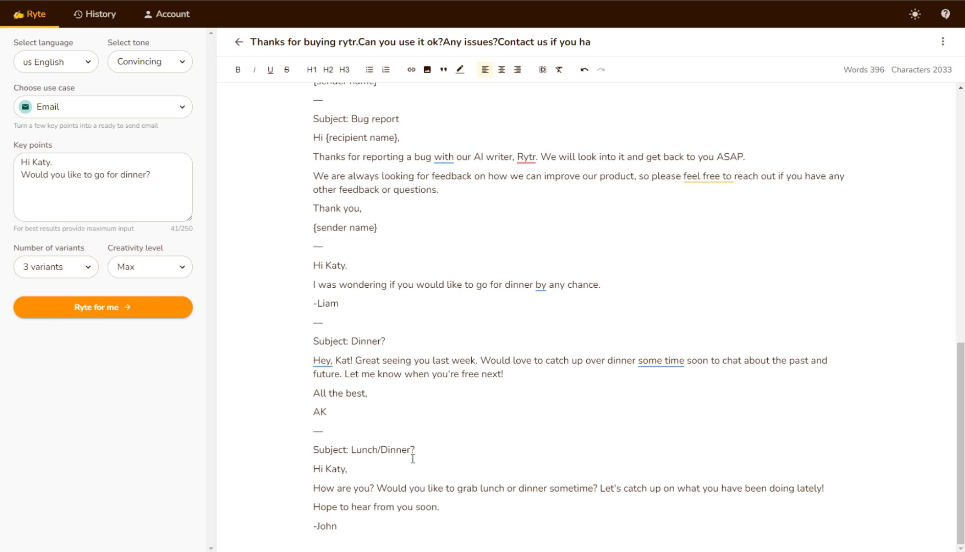
pyautogui.click(125, 310)
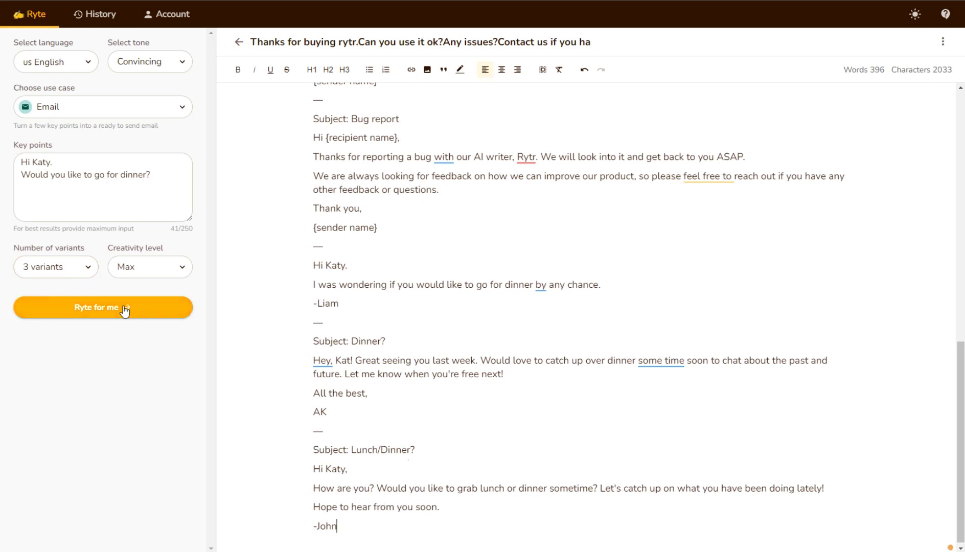
pyautogui.click(126, 309)
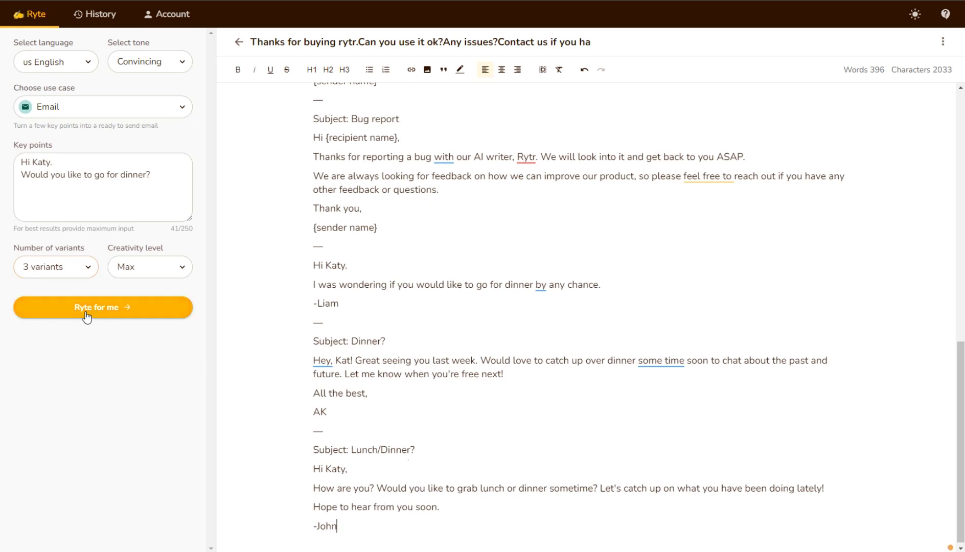